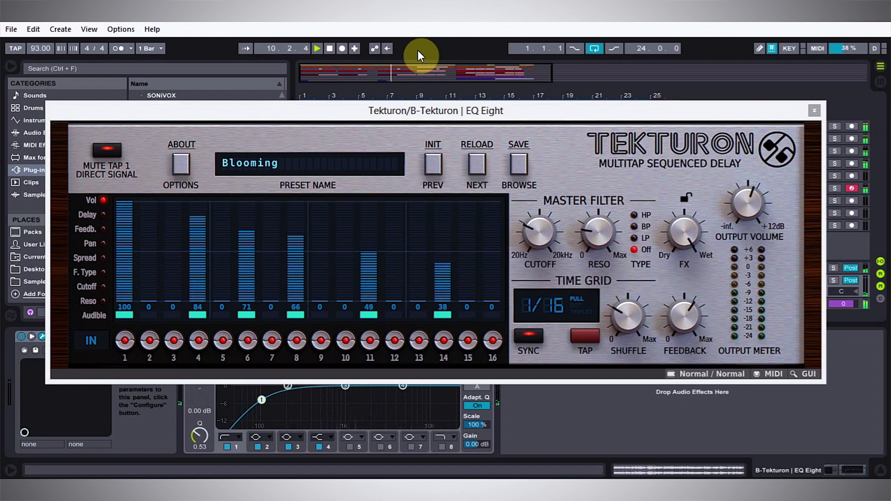
- Stop playback and examine the tap levels in each edit mode from Delay through Resonance, returning to Volume
key("space")
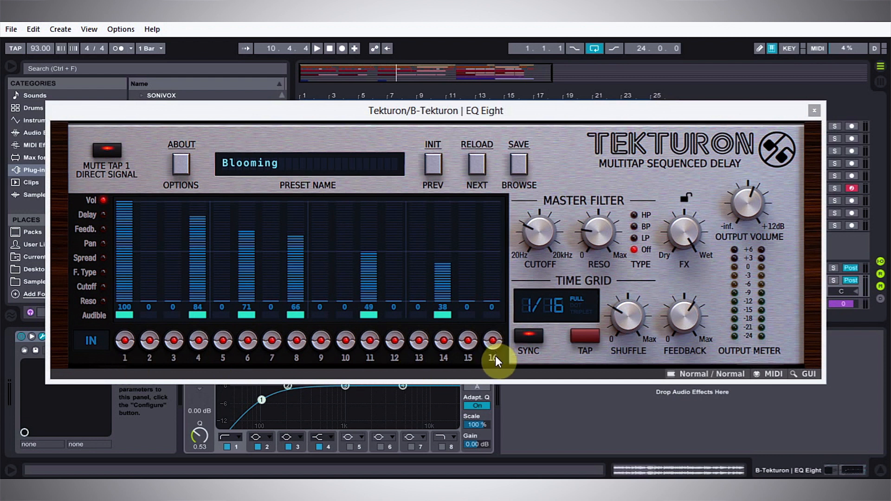
left_click(90, 215)
left_click(88, 230)
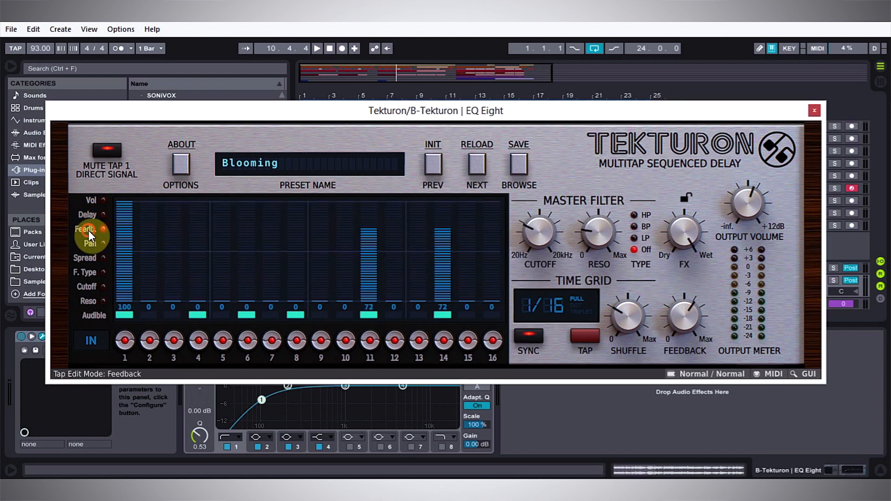
left_click(93, 246)
left_click(87, 258)
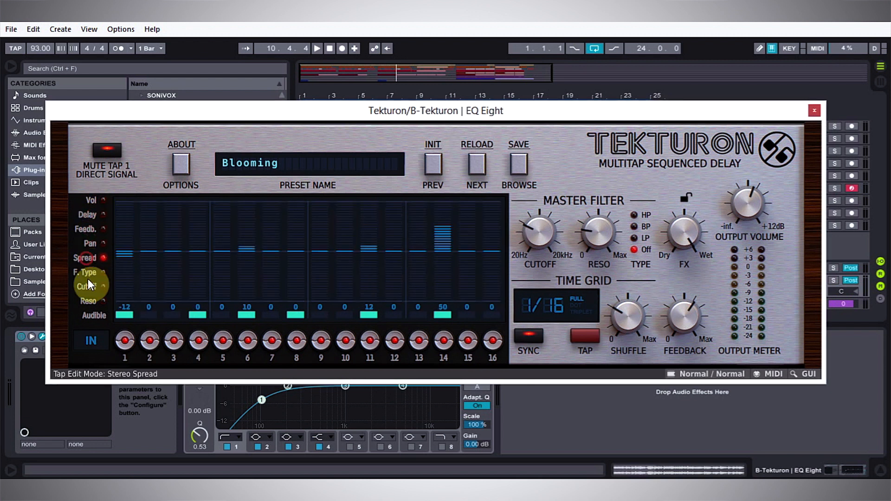
left_click(88, 275)
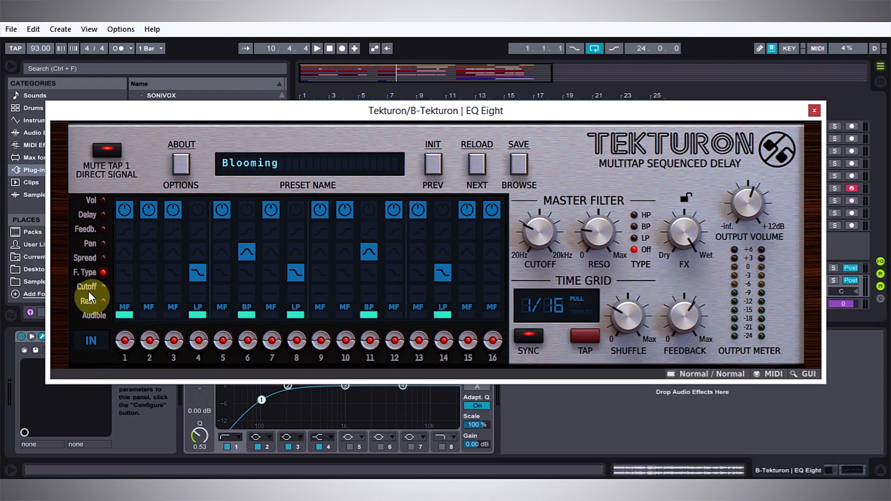
left_click(87, 288)
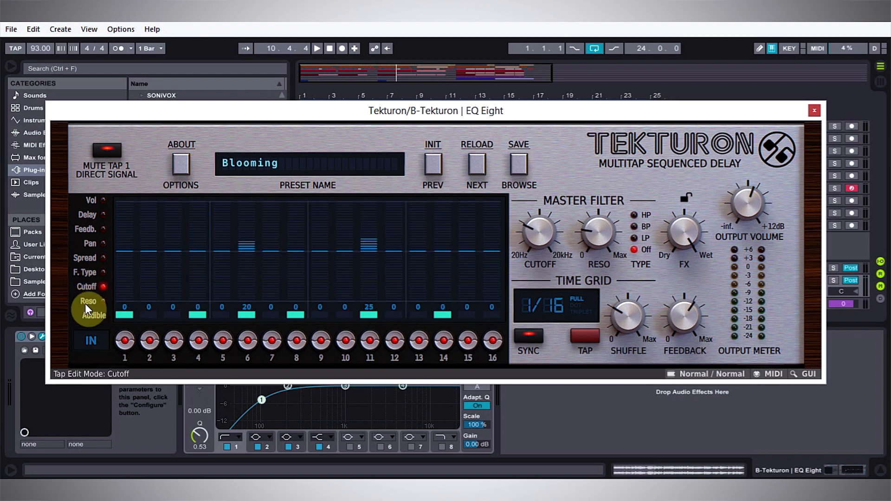
left_click(85, 303)
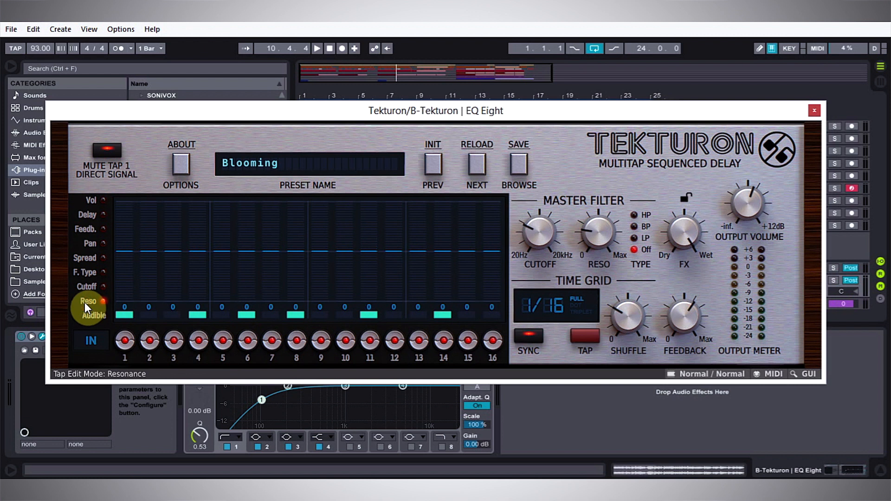
left_click(90, 201)
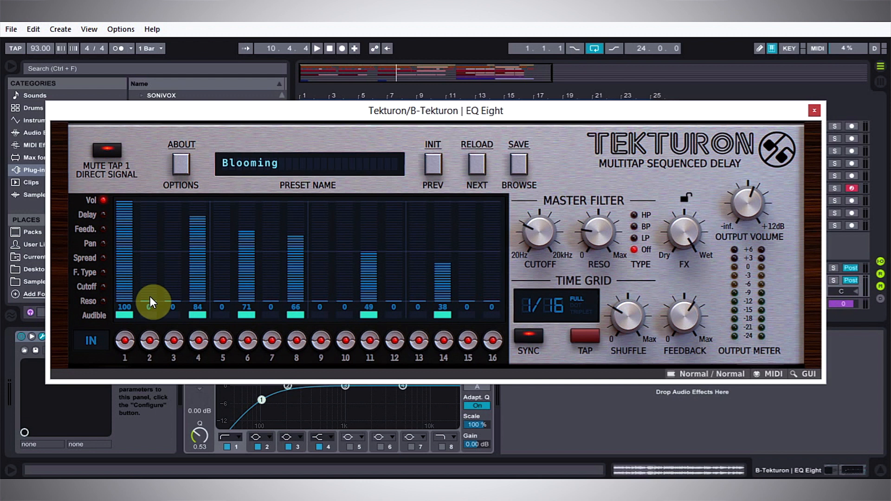
- Close the plug-in window, set a three-bar loop starting at 20.2.1, and solo the first audio track
left_click(814, 111)
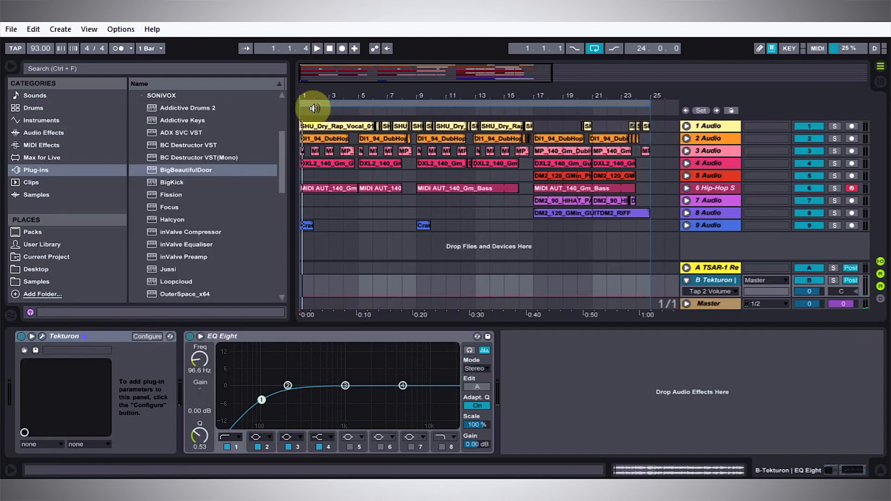
left_click_drag(301, 103, 578, 123)
left_click_drag(596, 89, 485, 92)
key("space")
left_click_drag(586, 103, 450, 102)
left_click(687, 126)
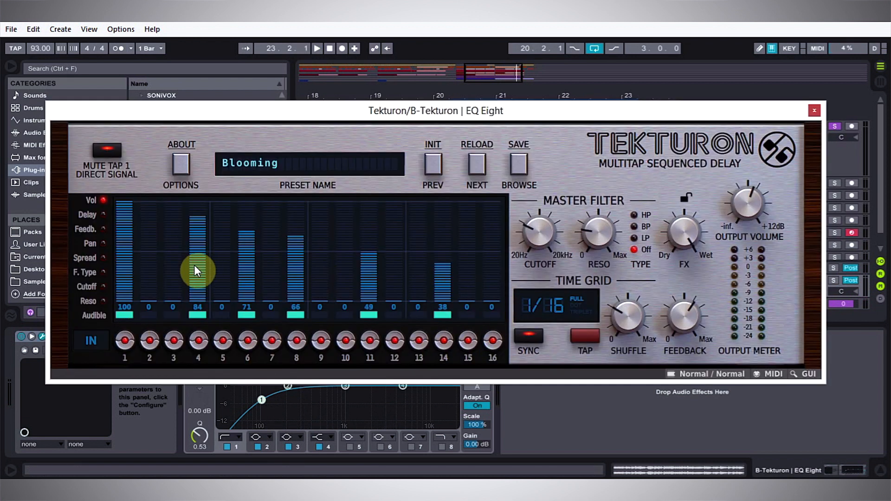
- Audition the loop with tap 2's volume at 65 and tap 3's at 83, and return both to 0
left_click_drag(151, 238, 174, 222)
key("space")
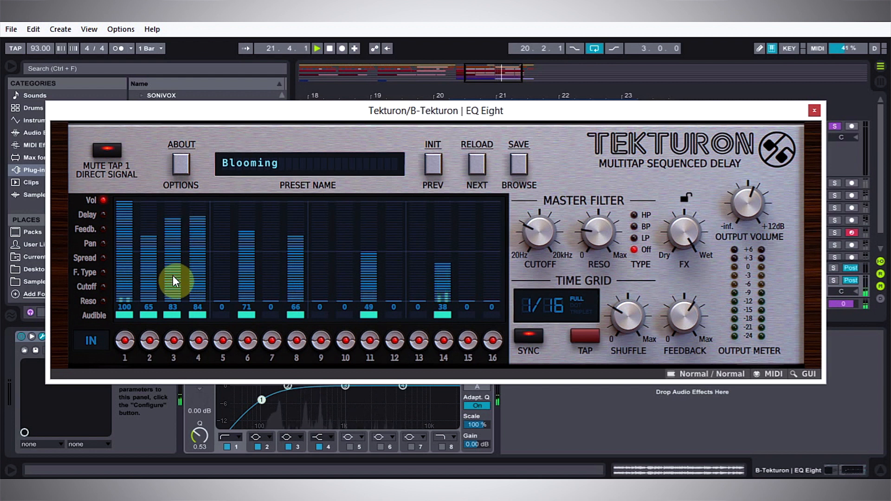
key("space")
left_click_drag(174, 280, 146, 331)
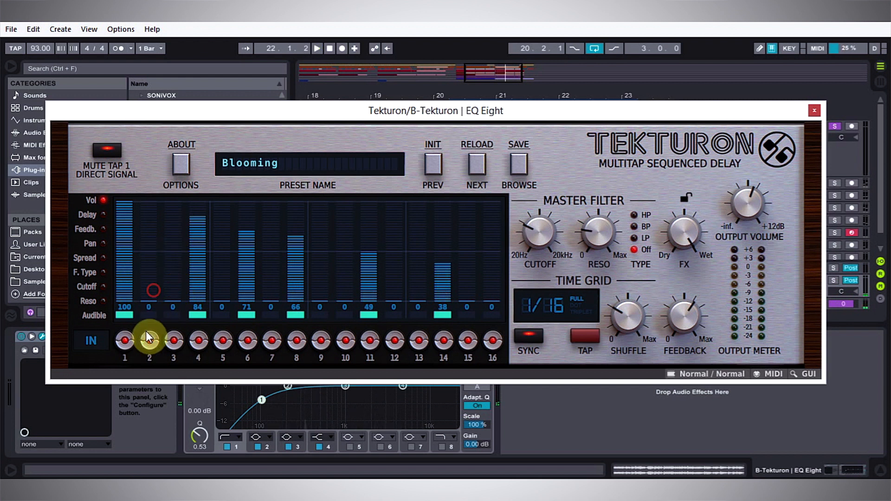
- Set the time grid to 1/16 and the delay of tap 2 to x1
left_click(89, 214)
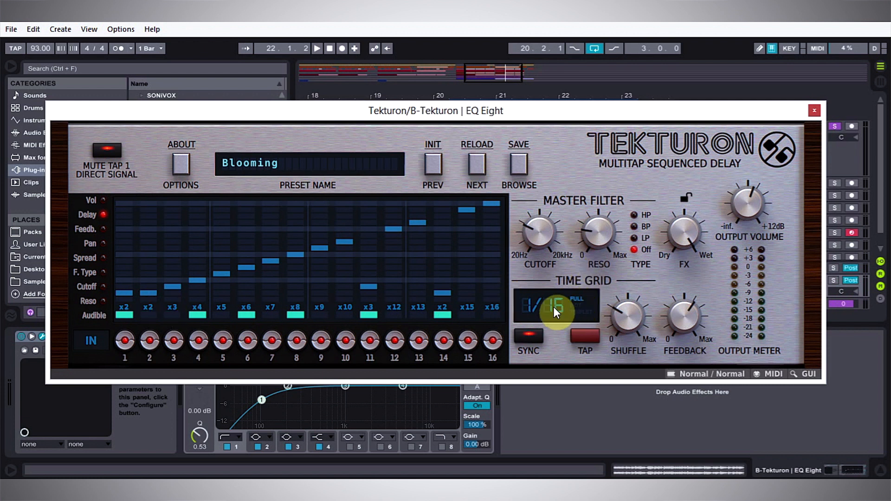
left_click_drag(545, 307, 565, 288)
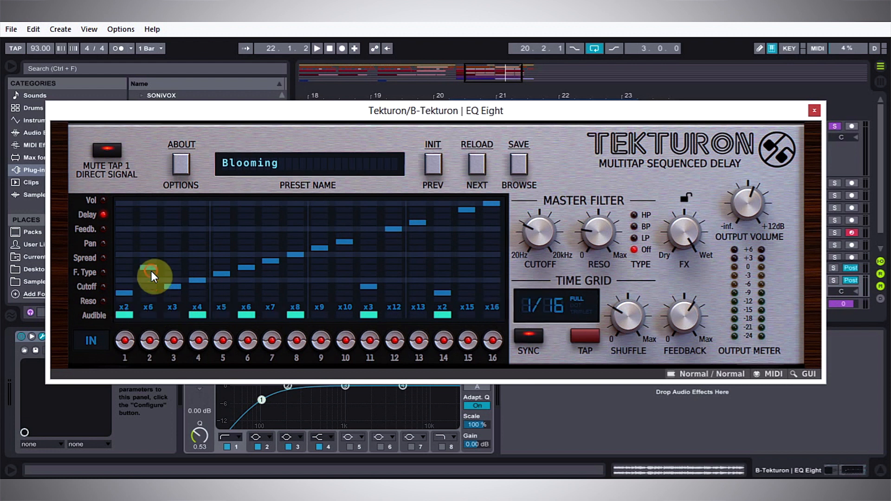
left_click_drag(152, 272, 135, 294)
- Set the volumes of taps 4 to 14 to 0 and play the loop with only tap 1 audible
left_click(102, 200)
mouse_move(196, 284)
left_mouse_down()
mouse_move(204, 307)
mouse_move(442, 329)
left_mouse_up()
left_click(89, 216)
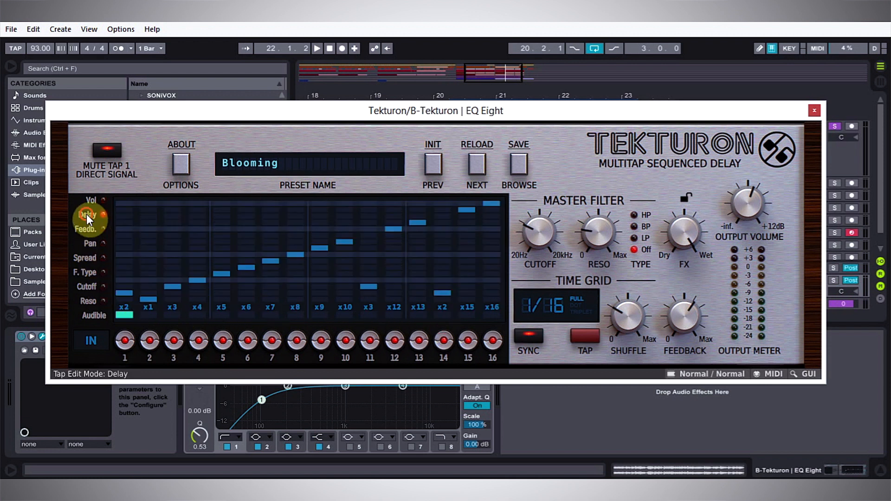
key("space")
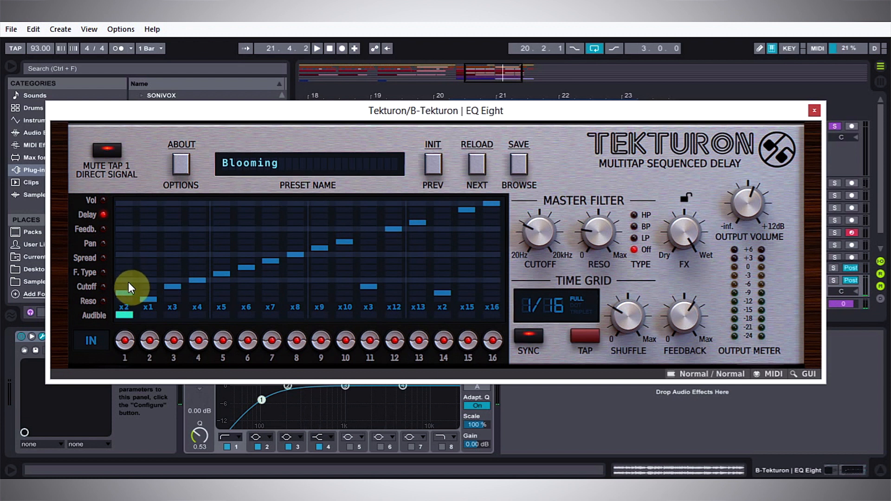
- Audition tap 1 at a delay of x4, and set its delay to x16 for another listen
key("space")
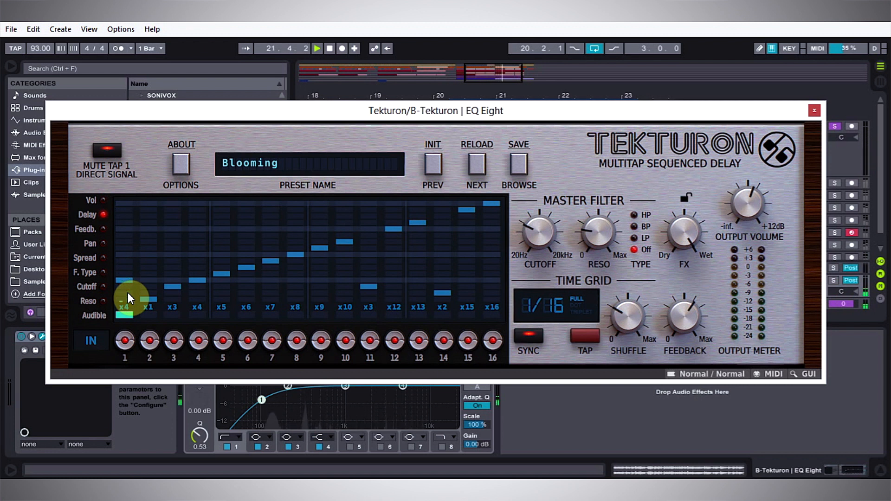
key("space")
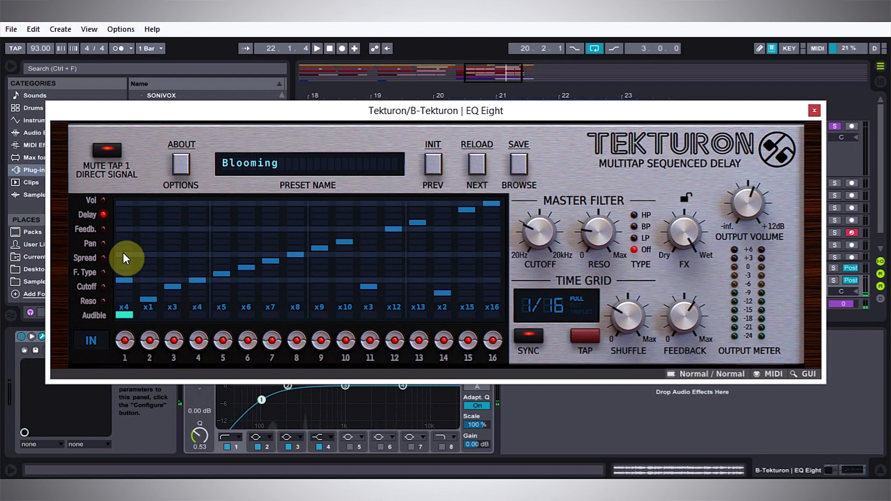
left_click(124, 202)
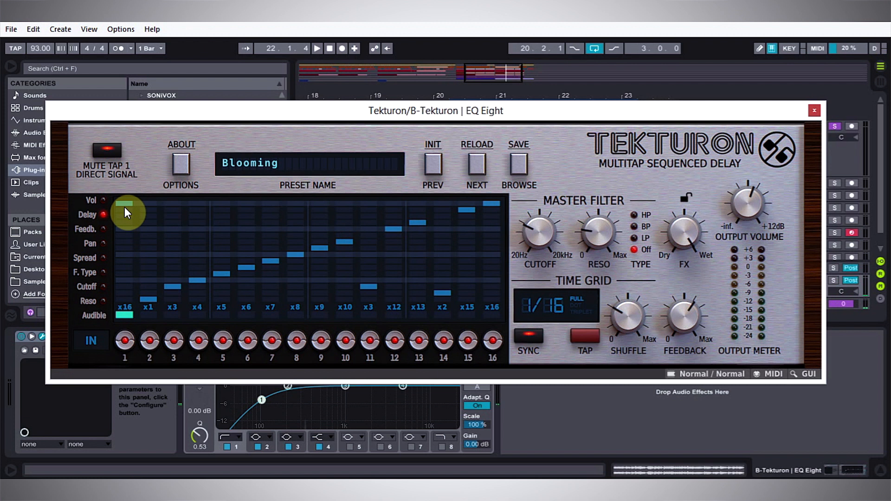
key("space")
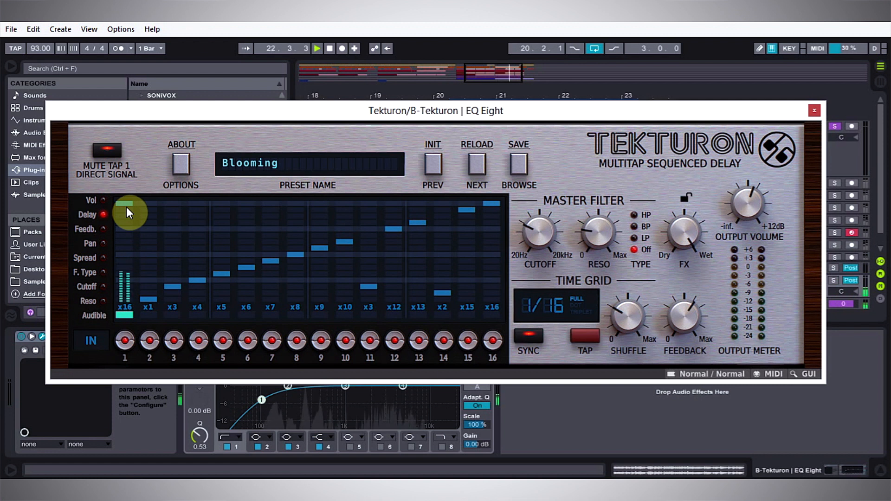
key("space")
- Set tap 1's feedback to 100 and centre its pan after trying the pan at 100
left_click(103, 230)
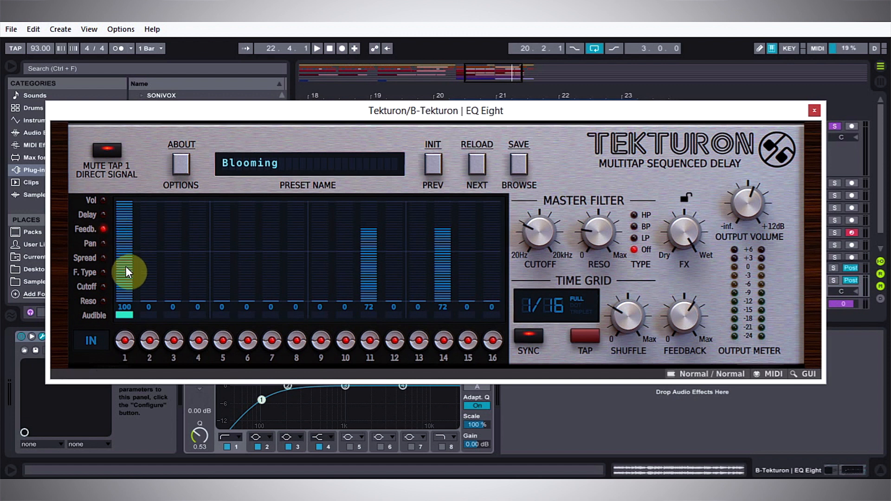
left_click_drag(127, 267, 135, 193)
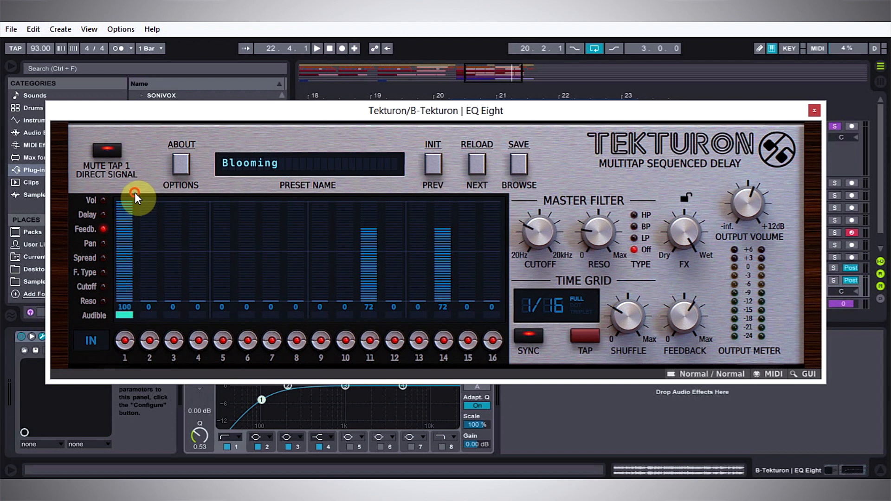
left_click(88, 247)
left_click_drag(125, 250, 126, 199)
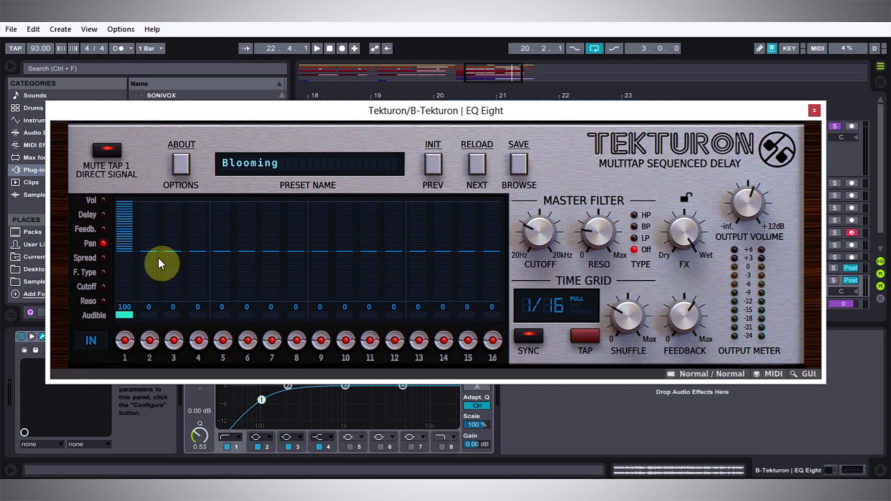
left_click_drag(127, 212, 128, 278)
left_click(88, 257)
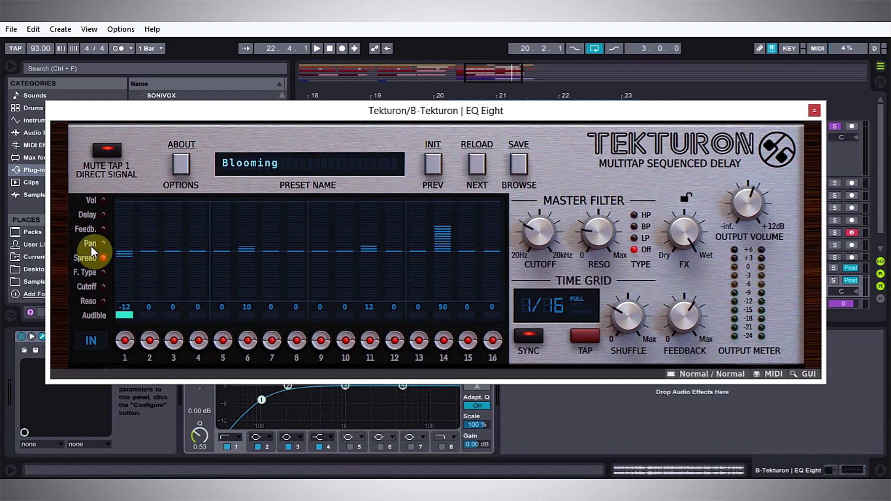
left_click(91, 245)
left_click(125, 251)
- Audition tap 1 with a stereo spread of -100, and set the spread to 100
left_click(93, 259)
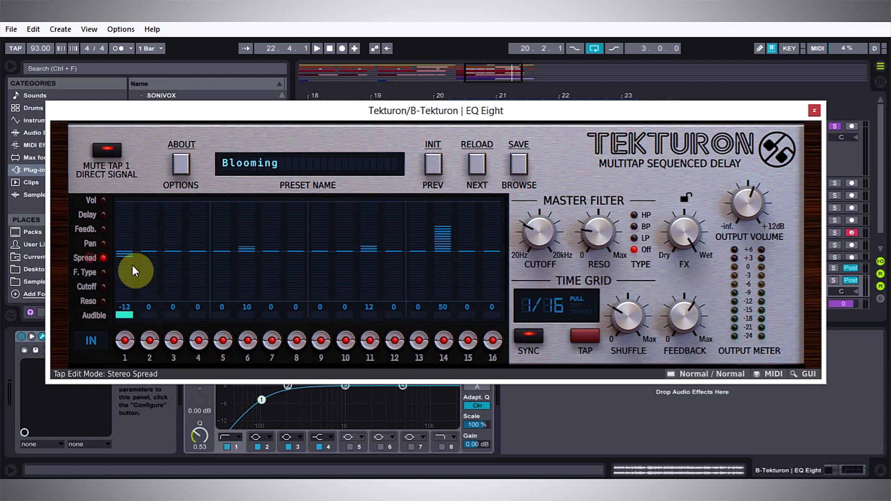
left_click_drag(130, 262, 136, 311)
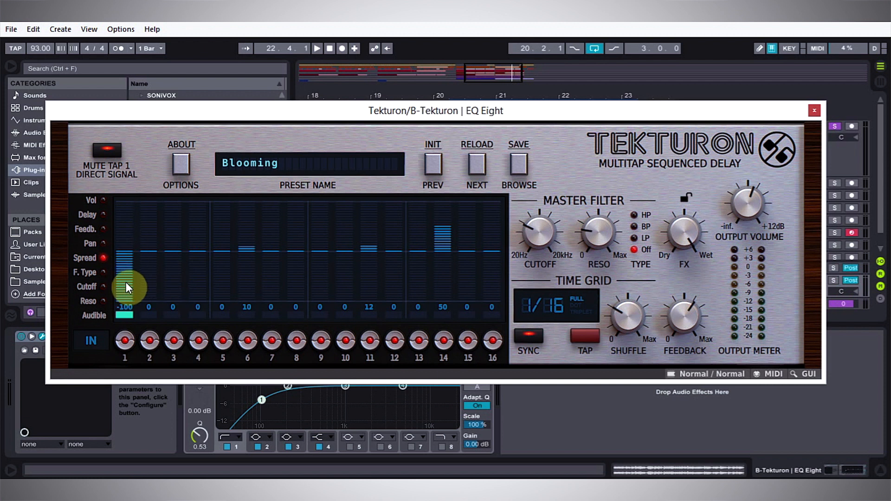
key("space")
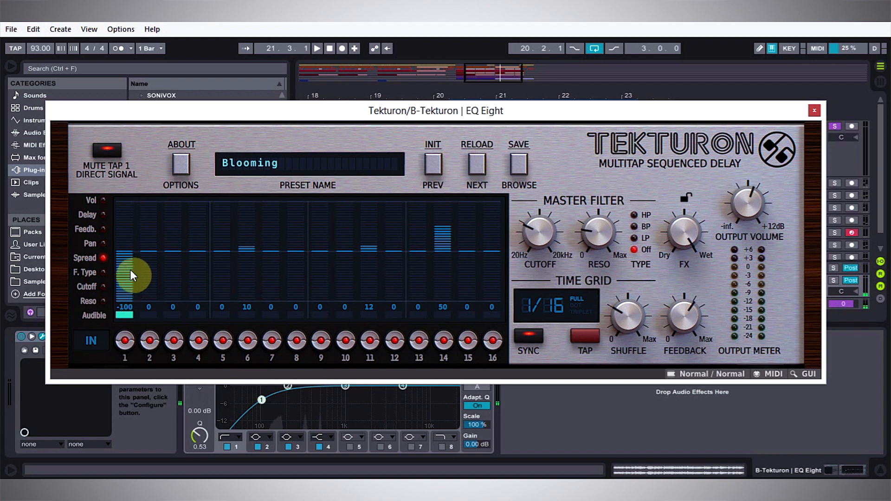
left_click_drag(125, 263, 125, 189)
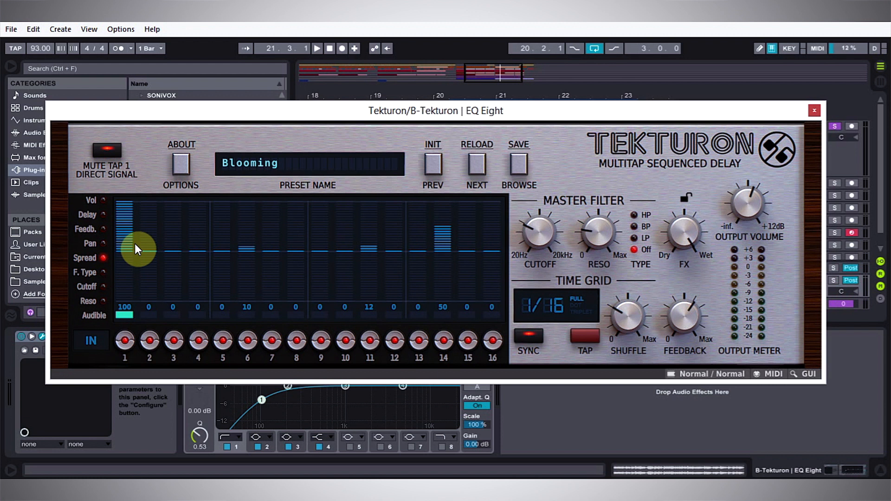
- Try the filter types on tap 1, set all taps to MF, and assign LP to tap 1
left_click(116, 264)
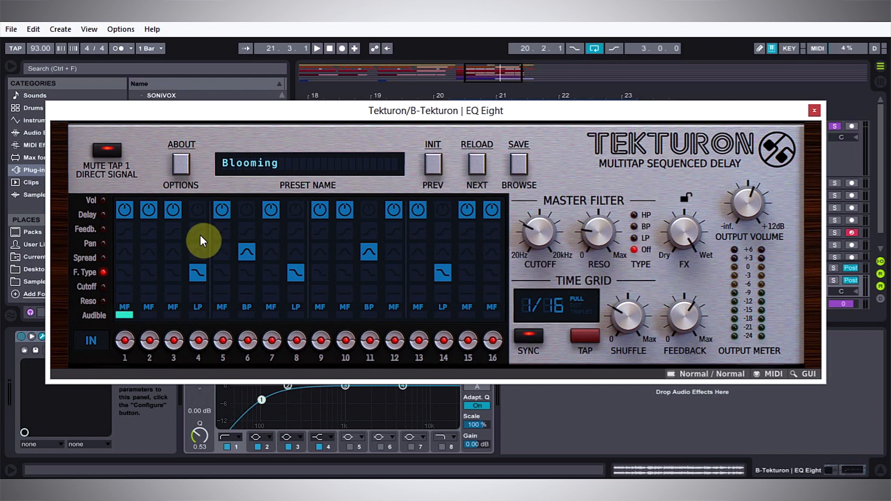
left_click(128, 232)
left_click(125, 253)
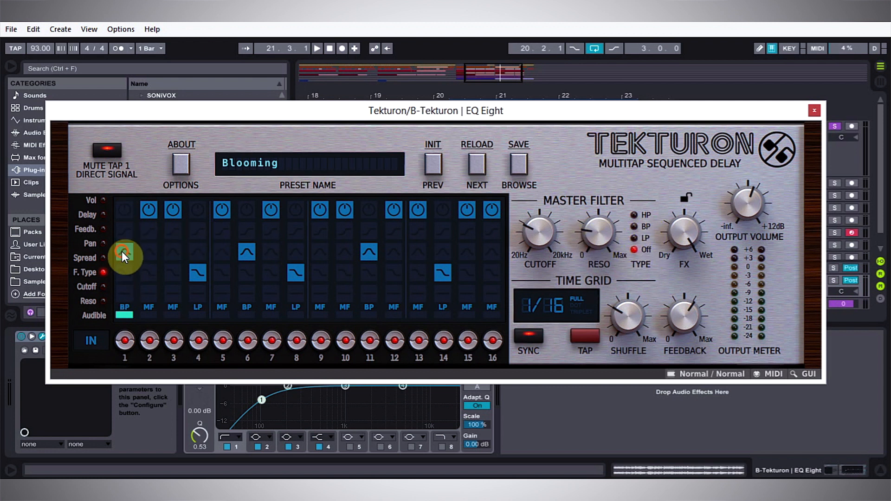
left_click(125, 274)
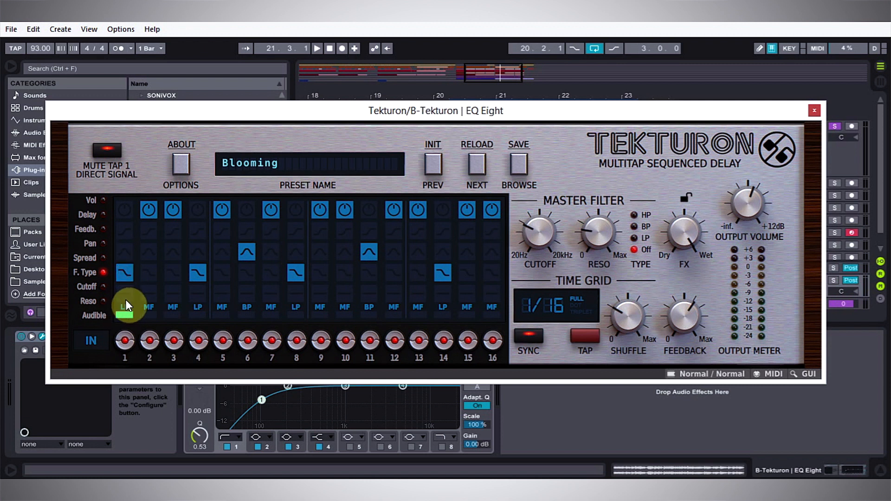
mouse_move(128, 208)
left_mouse_down()
mouse_move(438, 222)
mouse_move(349, 201)
mouse_move(265, 203)
left_mouse_up()
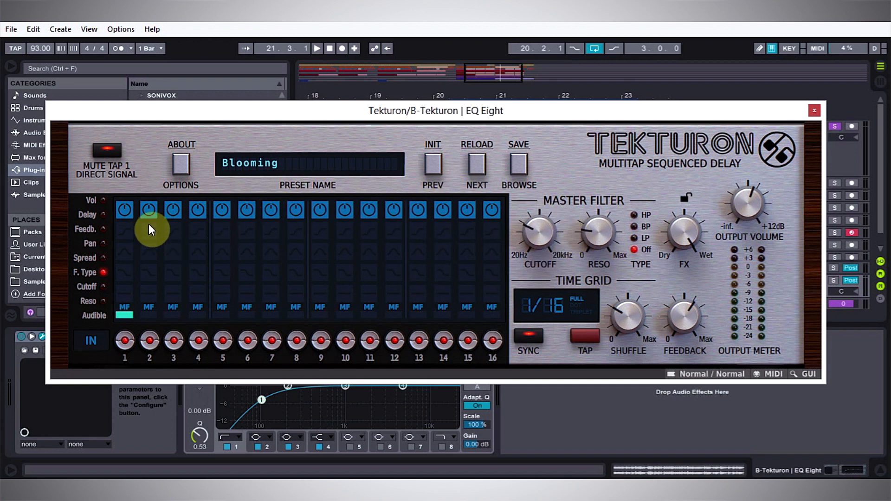
left_click(122, 274)
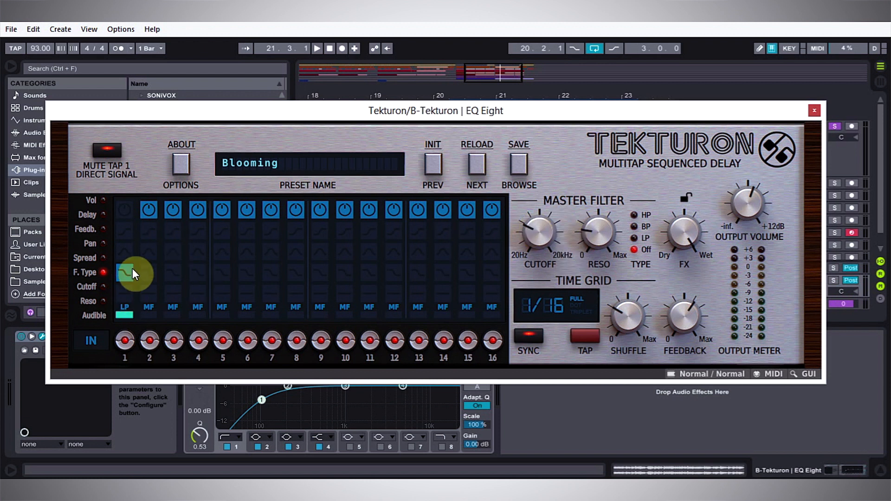
- Compare the Cutoff and Resonance edit modes of the taps, ending in Resonance mode
left_click(95, 287)
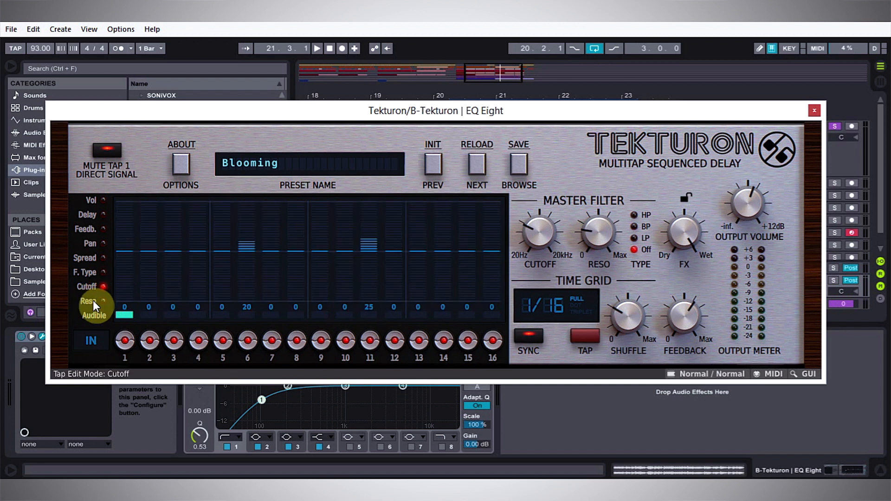
left_click(93, 300)
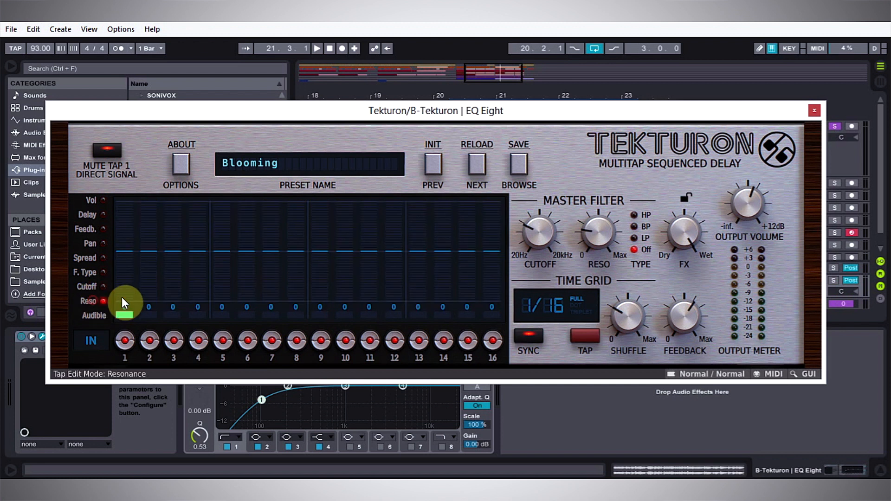
left_click(85, 291)
left_click(94, 302)
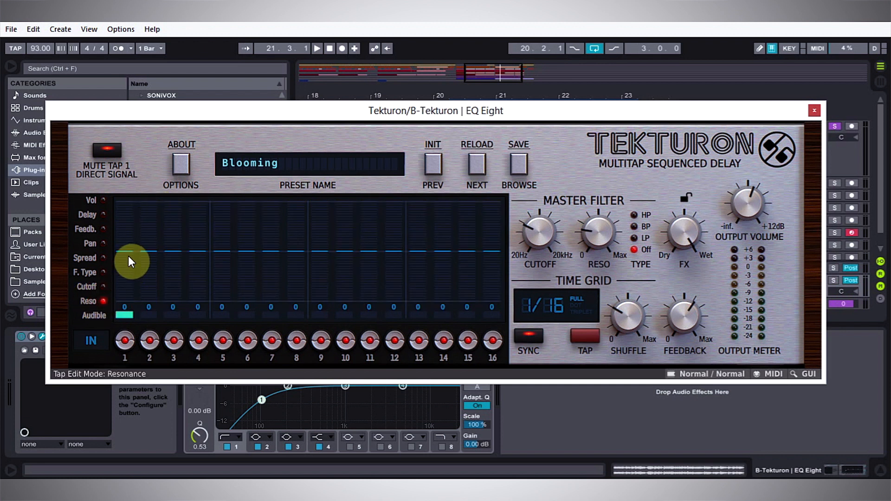
- Set tap 1's resonance to 17, audition it with playback, and return the taps to filter type edit mode
left_click_drag(129, 255, 127, 244)
key("space")
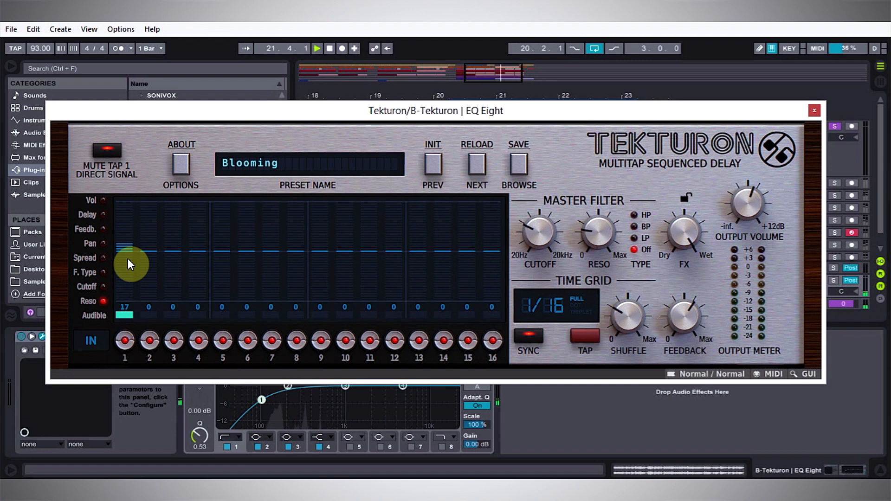
key("space")
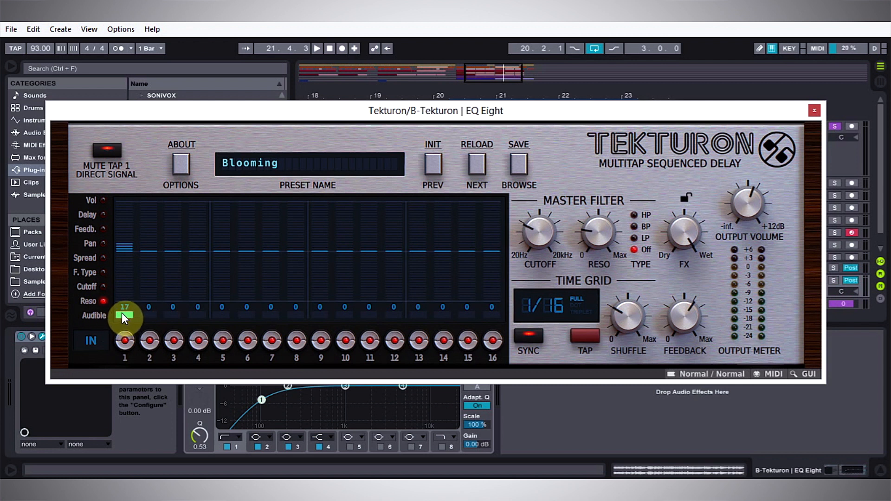
left_click(90, 273)
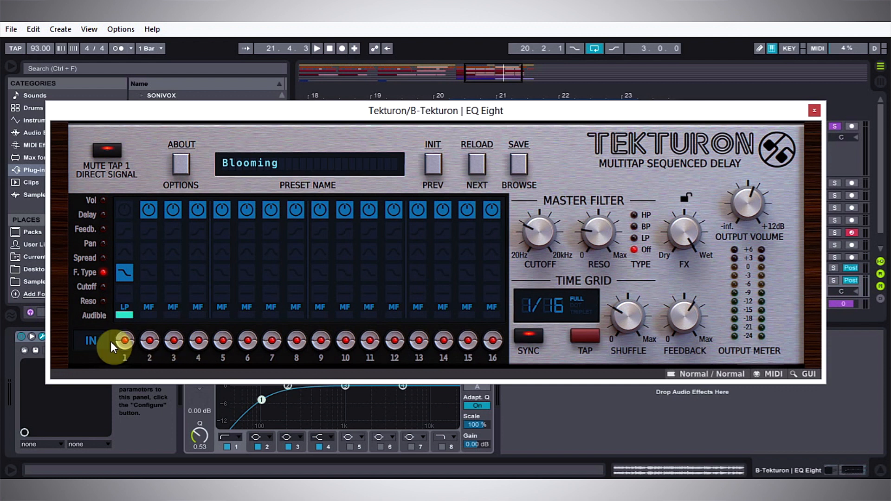
left_click(130, 339)
- Set the time grid to Triplet, turn off tempo sync, and tap in a delay time of about 408 ms
left_click(576, 309)
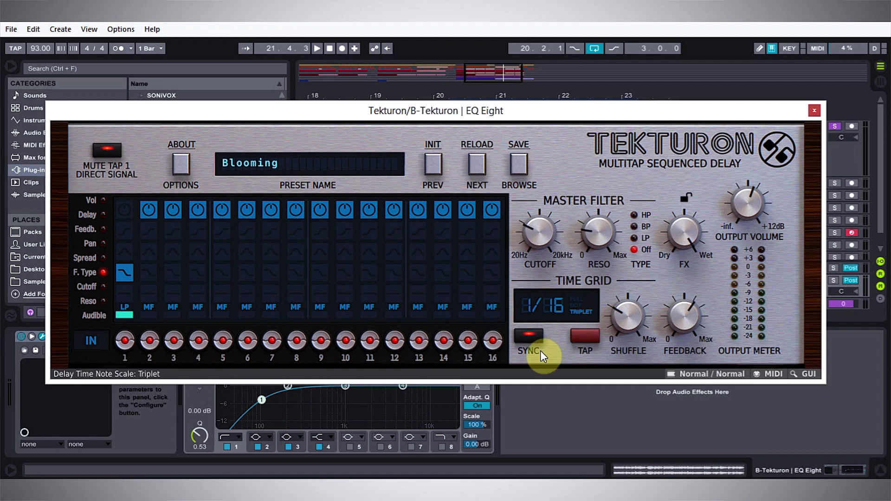
left_click(530, 338)
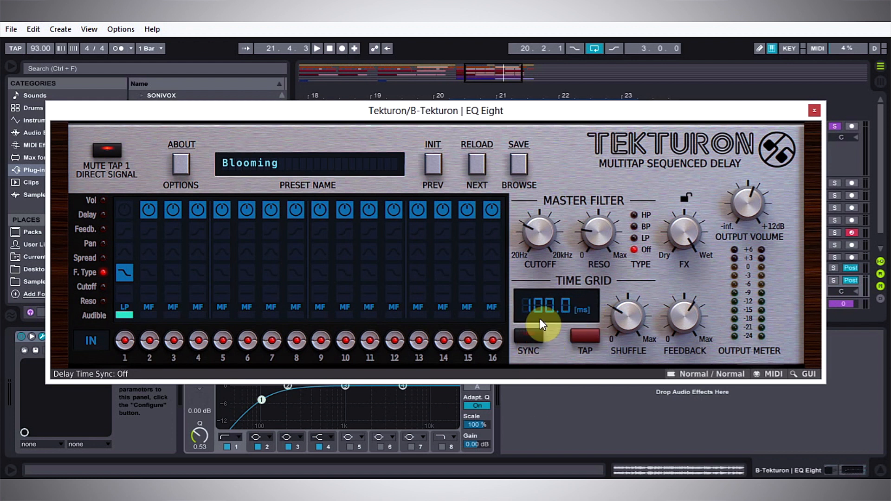
left_click_drag(548, 288, 555, 310)
left_click(583, 337)
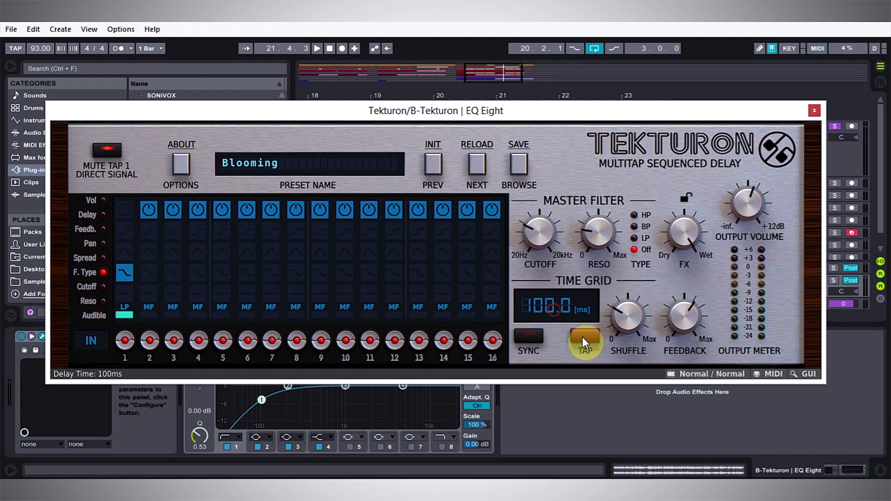
left_click(581, 335)
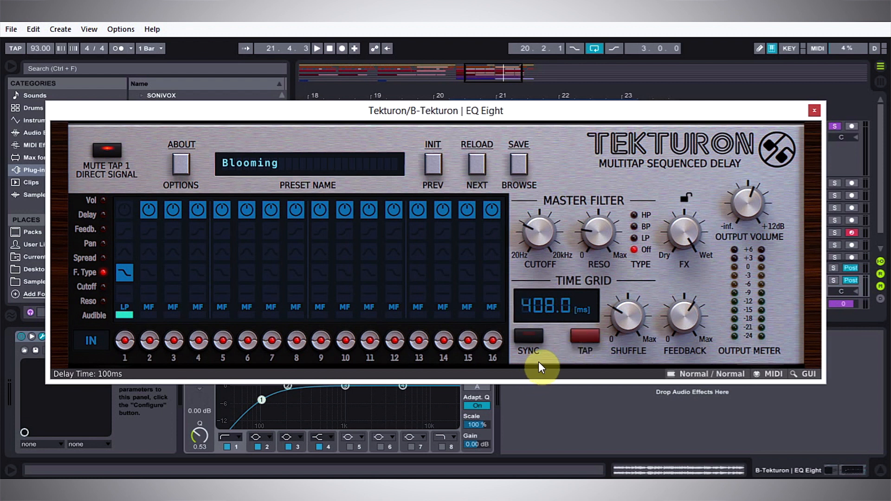
left_click(577, 330)
- Try unsynced delay times of 438 ms and 362 ms in the time grid, ending at 331.7 ms
left_click_drag(536, 311, 547, 110)
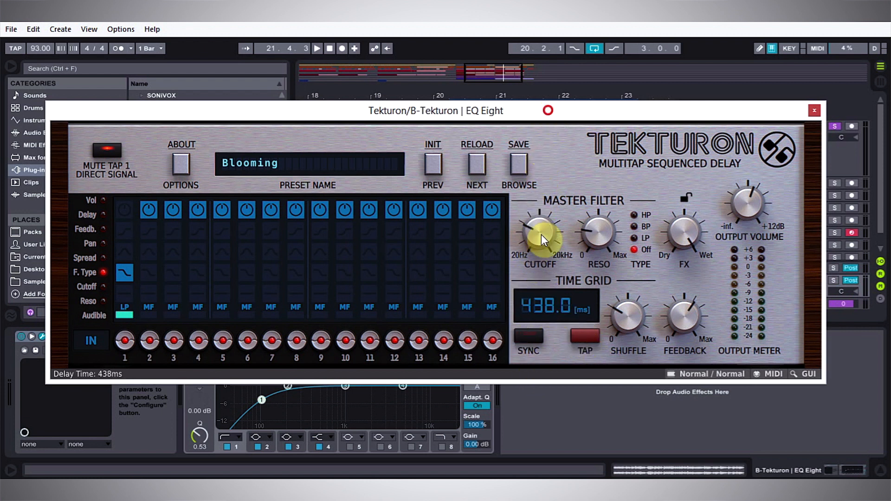
double_click(540, 310)
left_click_drag(541, 297, 548, 364)
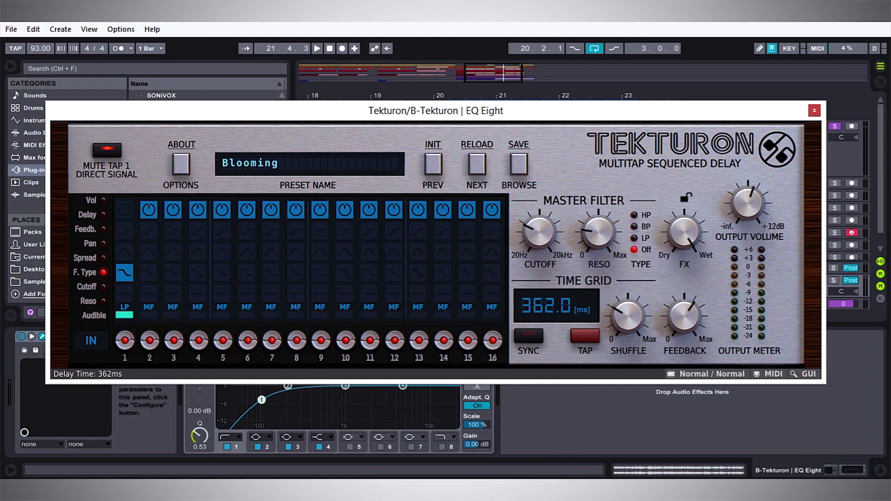
left_click_drag(551, 310, 548, 459)
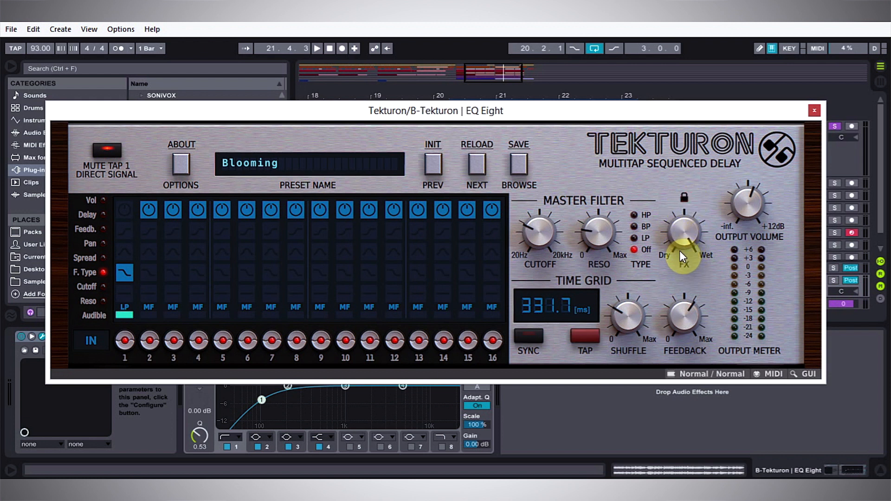
- With the FX mix locked, step forward through the presets to Basic 3 over 16 with BP
left_click(476, 168)
left_click(476, 176)
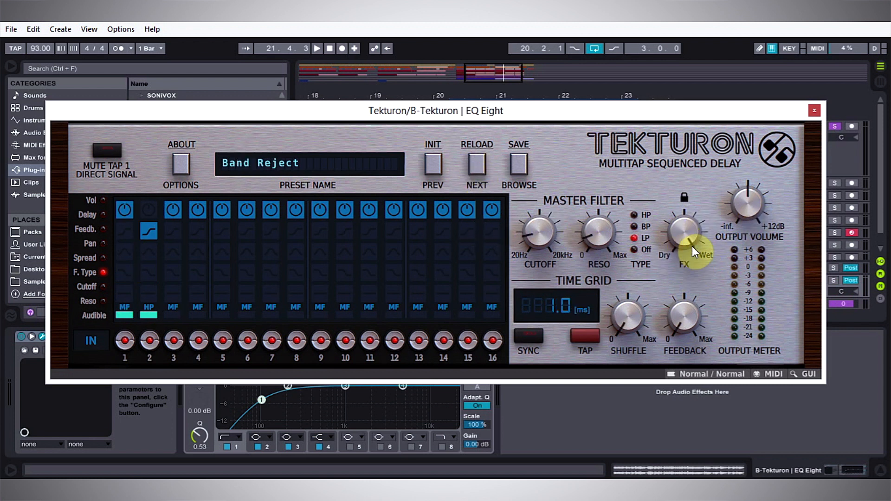
left_click(474, 169)
left_click(473, 168)
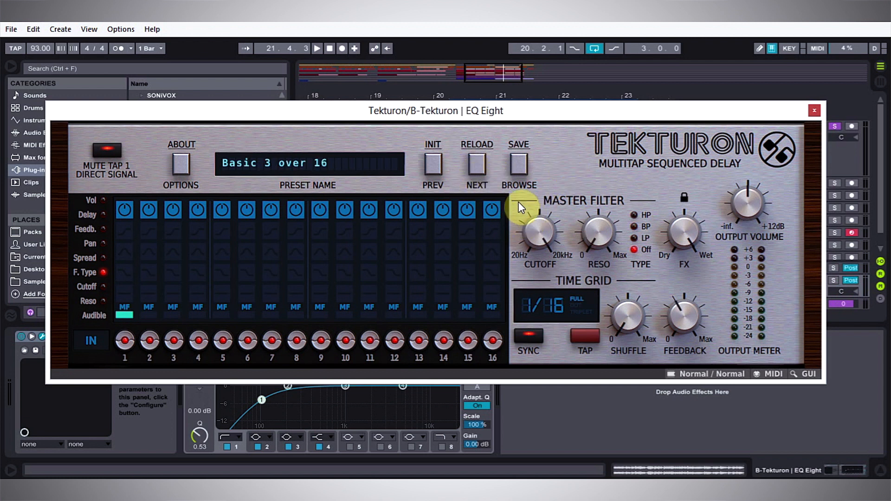
left_click(473, 193)
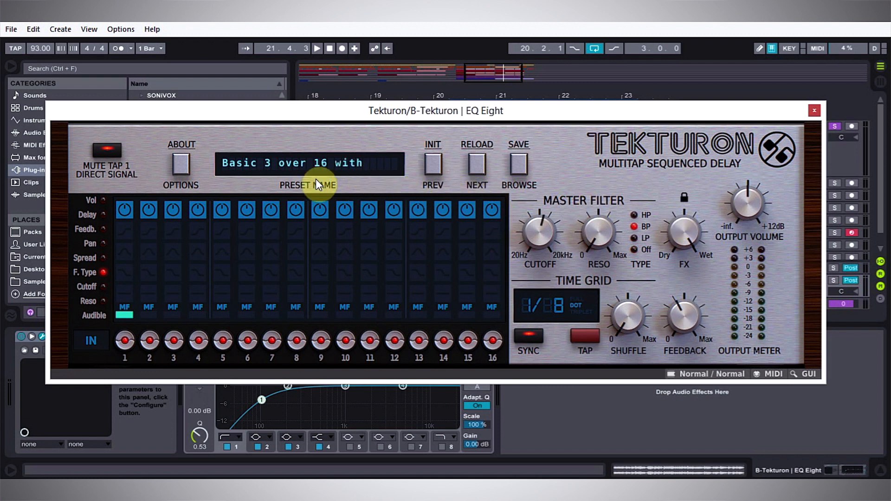
- Open the preset browser, move the plug-in window up to view more of the list, and close the browser
left_click(325, 158)
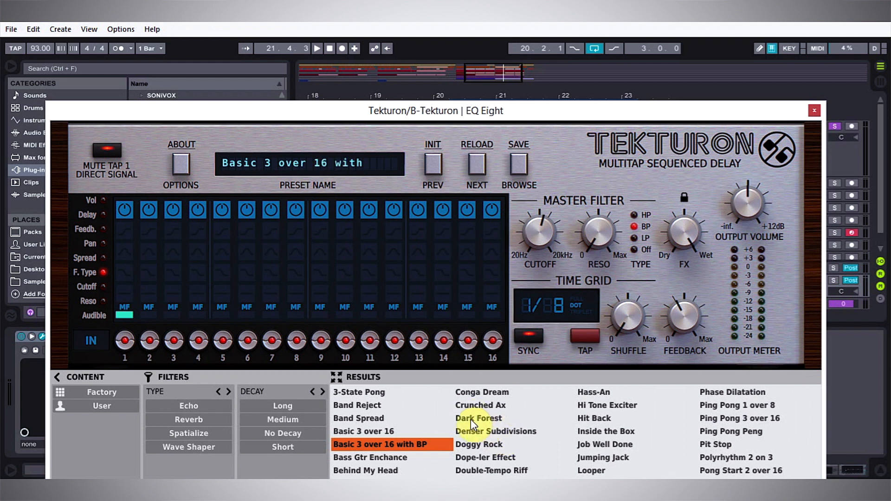
left_click_drag(454, 112, 461, 31)
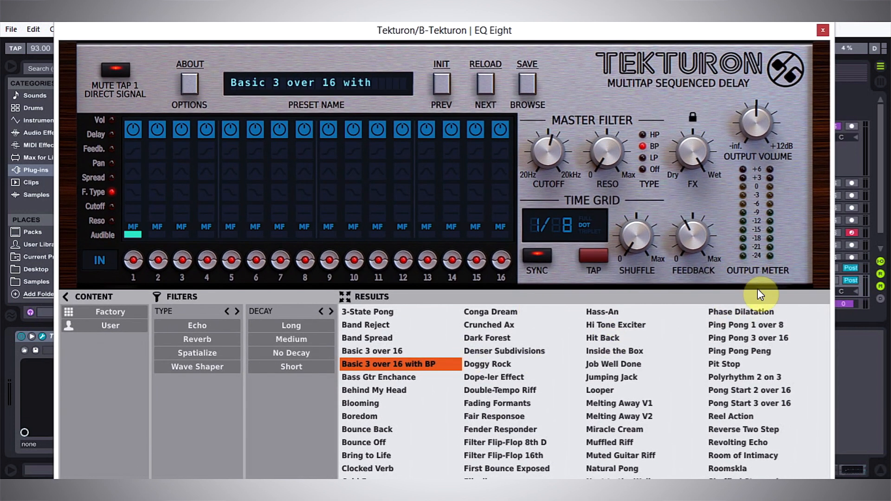
left_click(364, 86)
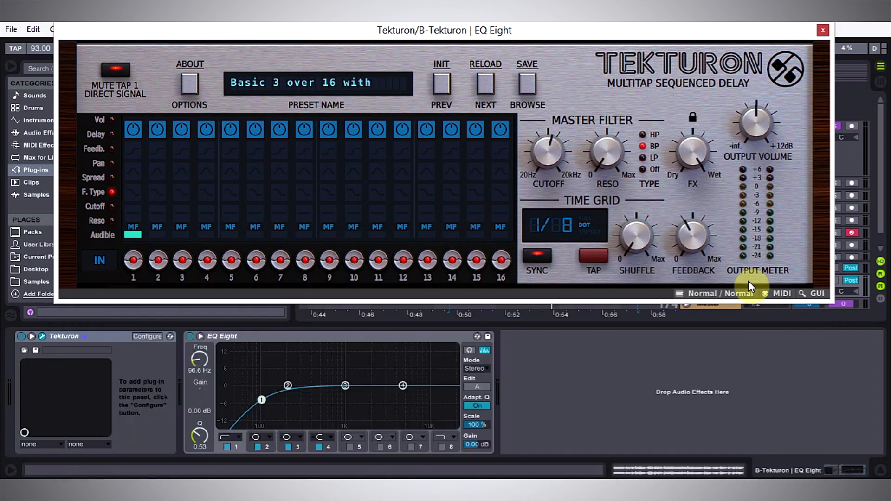
- Set the plug-in's skin size to Small and reposition its window slightly
left_click(806, 294)
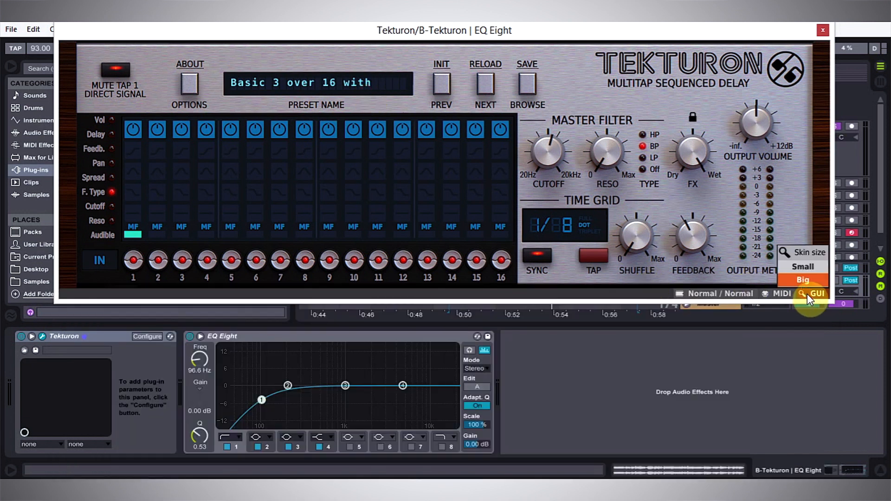
left_click(806, 267)
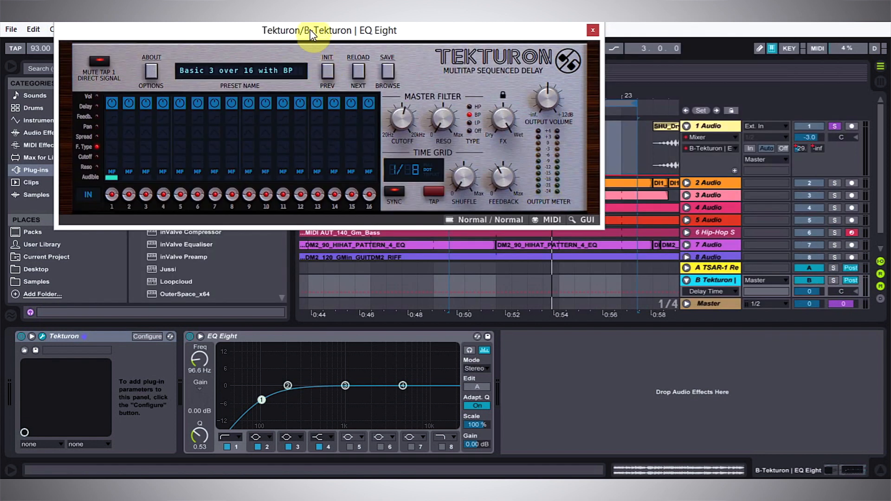
left_click_drag(309, 30, 350, 35)
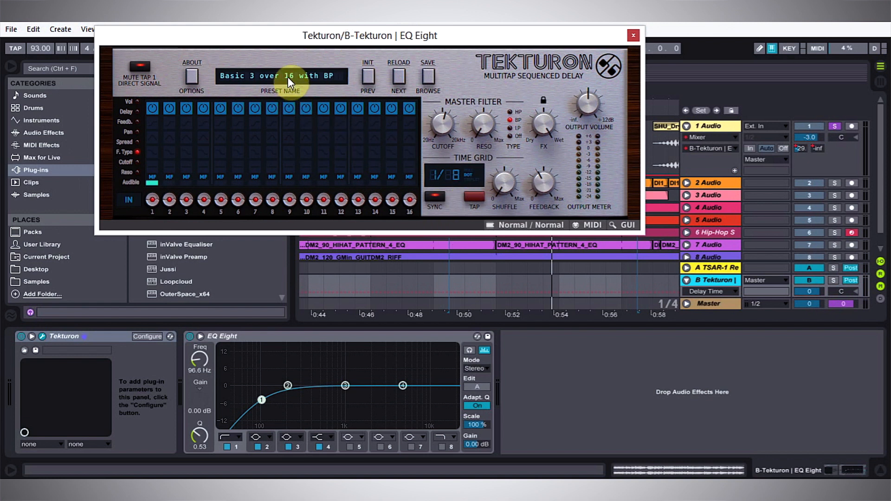
- Load the Crunched Ax preset from the preset browser, and filter the results by Long decay
left_click(288, 77)
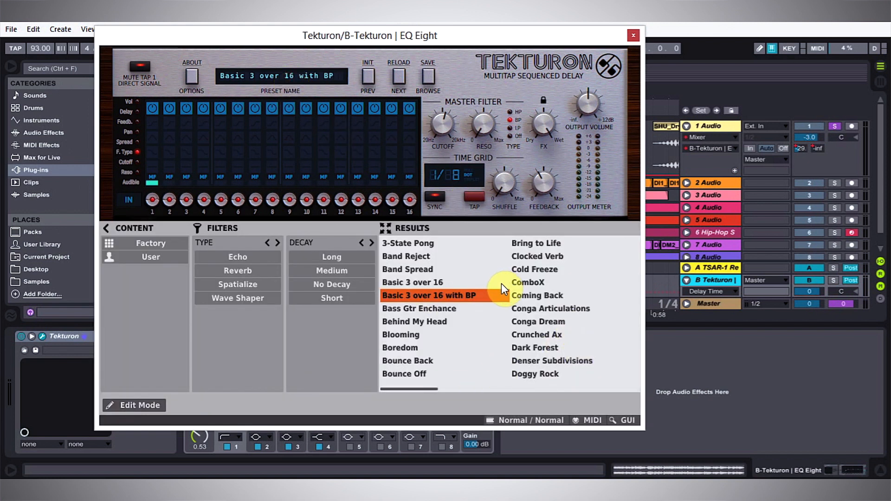
left_click(518, 335)
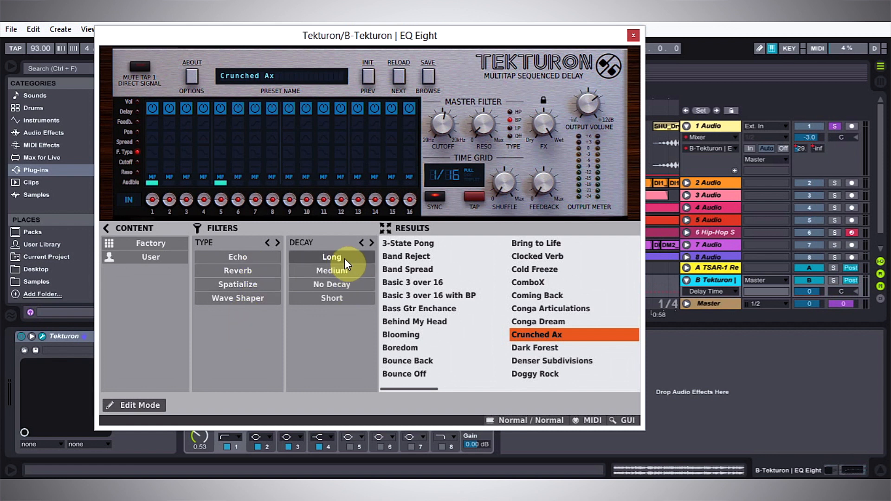
left_click(303, 257)
left_click_drag(411, 389, 509, 392)
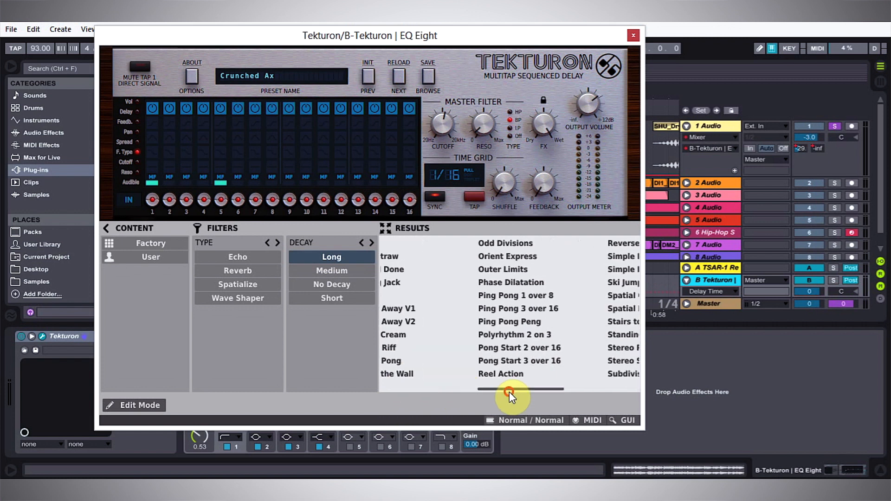
- Audition long-decay presets on the playing track, including Stereo Polyrhythm, Stereo Separation and Subdivisions
left_click(497, 269)
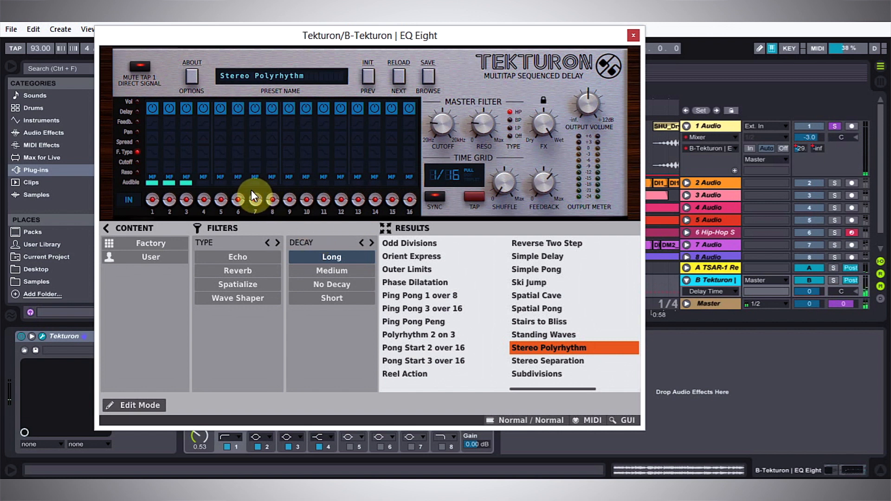
left_click(545, 360)
left_click(400, 236)
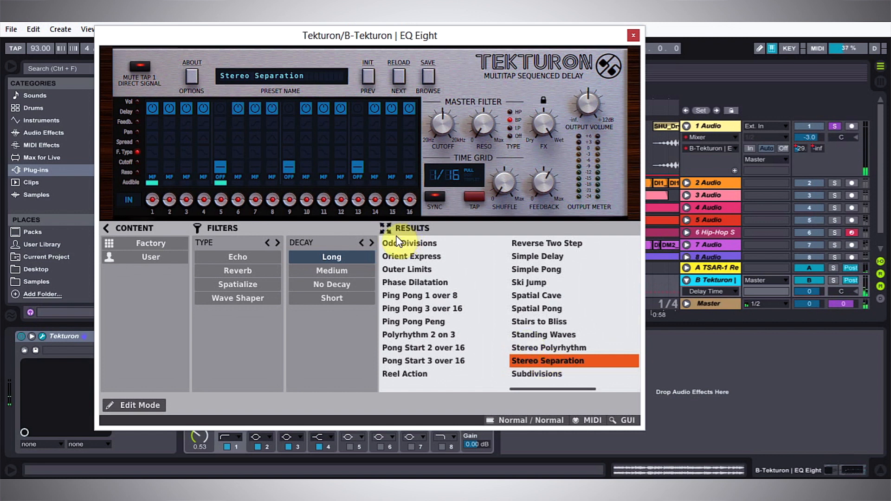
left_click(546, 358)
left_click(544, 371)
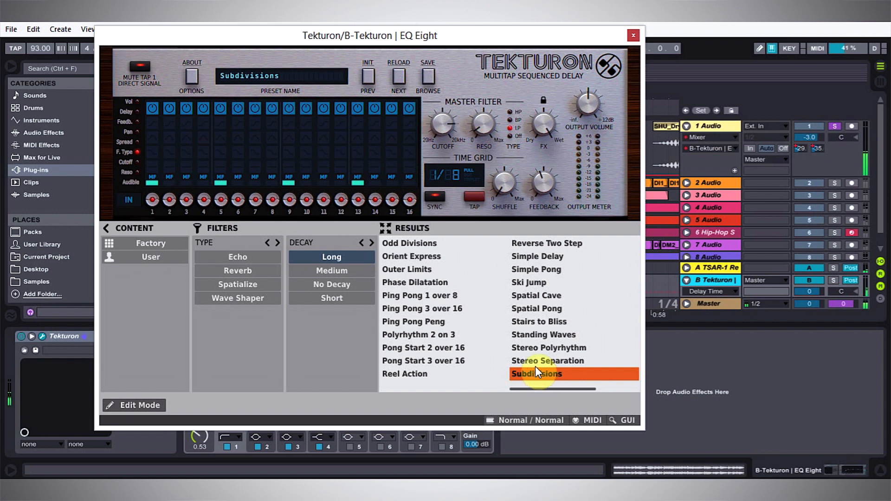
- Audition Tangerine Attack, add Medium to the decay filter, and try Doggy Rock before loading Double-Tempo Riff
left_click(535, 389)
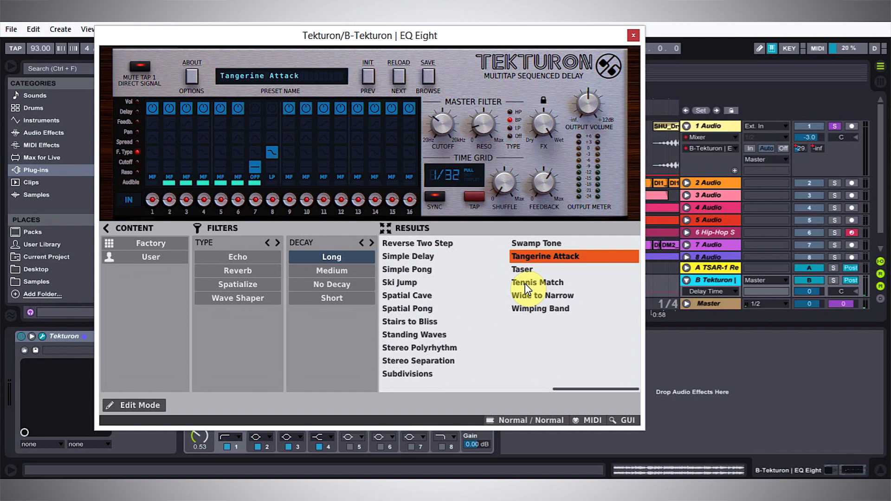
left_click(529, 242)
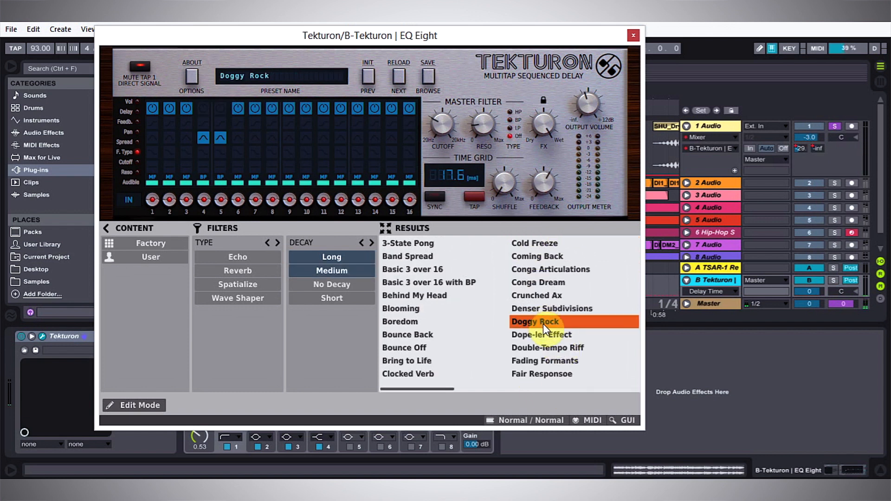
left_click(553, 351)
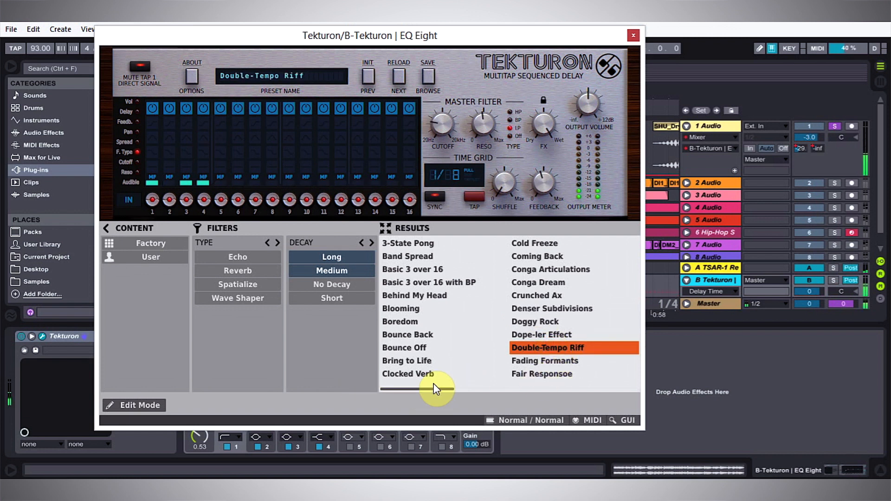